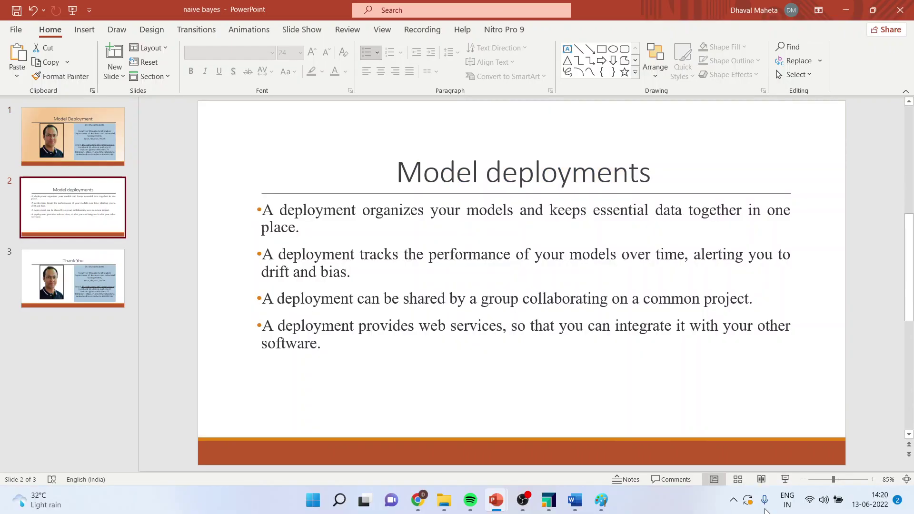
# In RapidMiner Studio's Deployments view, start a new deployment location.
pyautogui.click(554, 502)
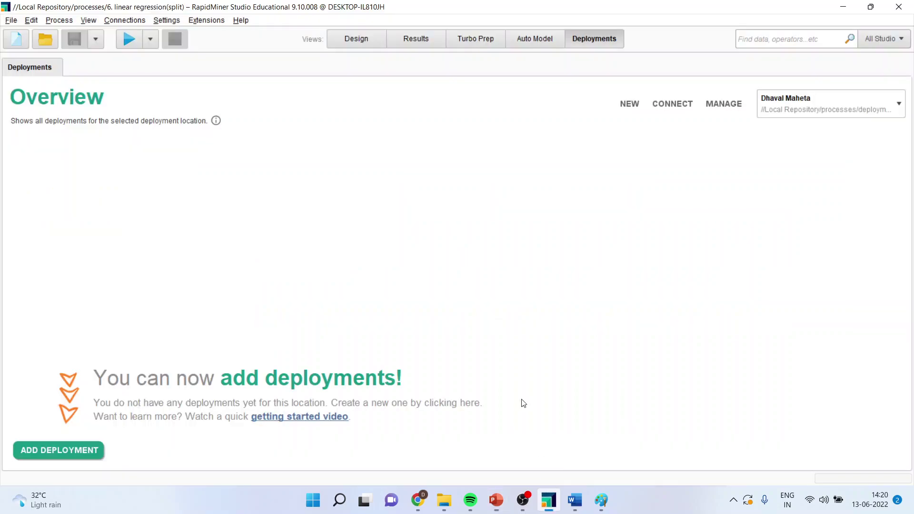
pyautogui.click(355, 40)
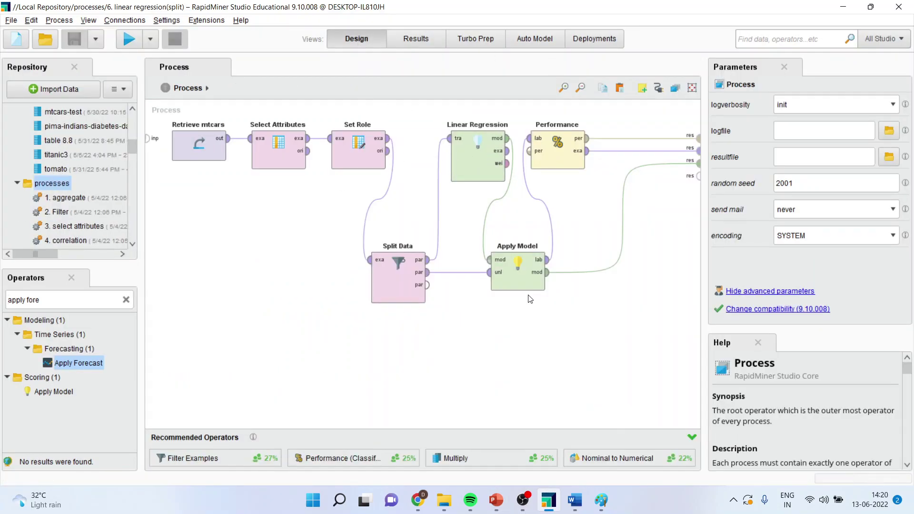
pyautogui.click(589, 39)
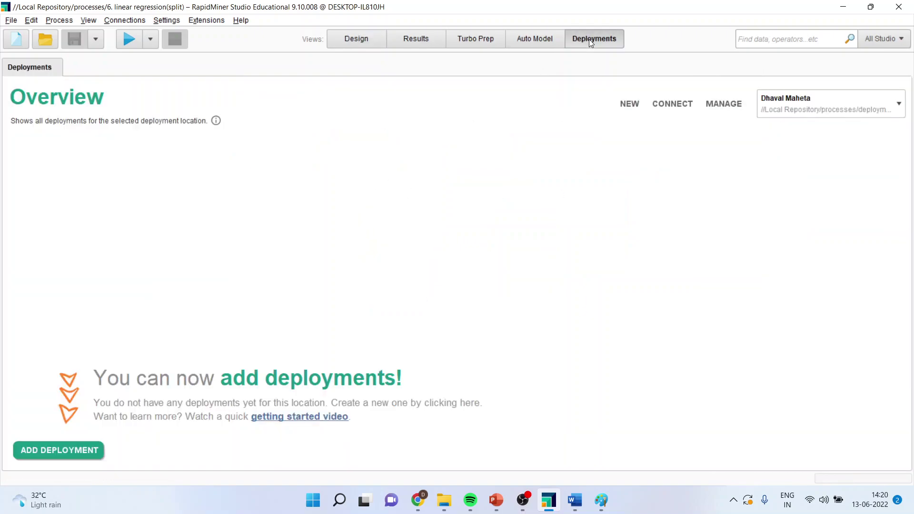
pyautogui.click(629, 104)
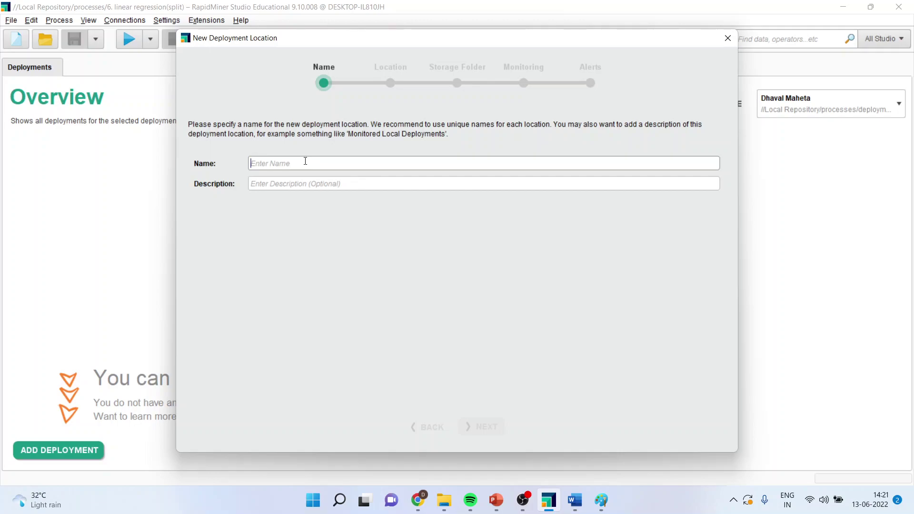
# Name the location after the presenter and give it the description 'Model'.
pyautogui.write('Dhav')
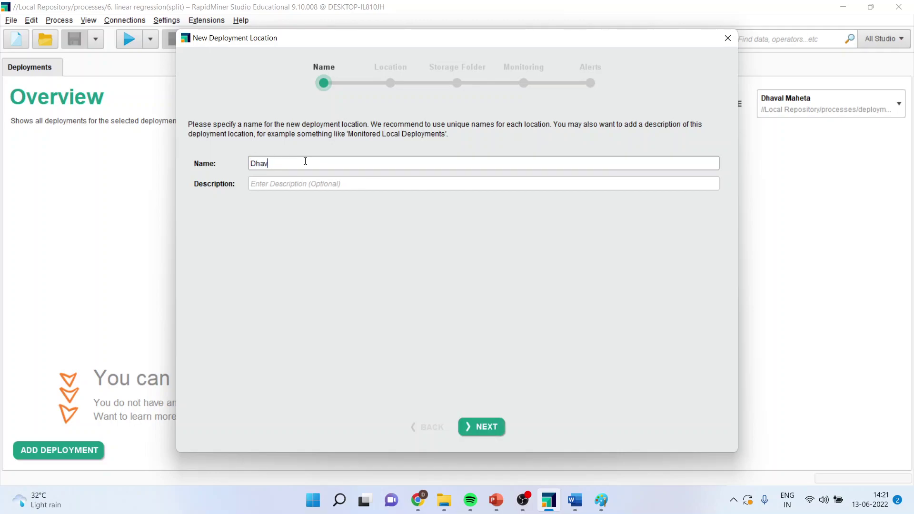
pyautogui.write('al Maheta')
pyautogui.click(287, 184)
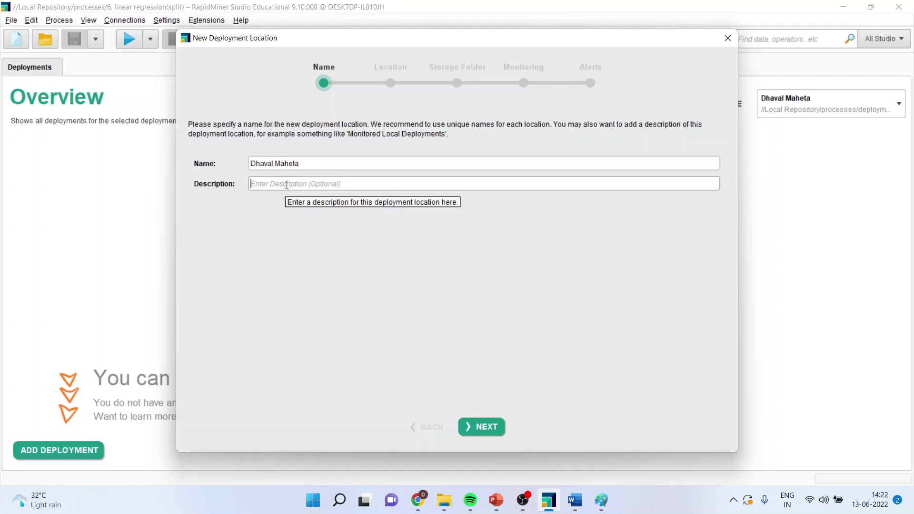
pyautogui.write('Model')
# Advance the New Deployment Location wizard from the Name step to the Location step.
pyautogui.click(489, 427)
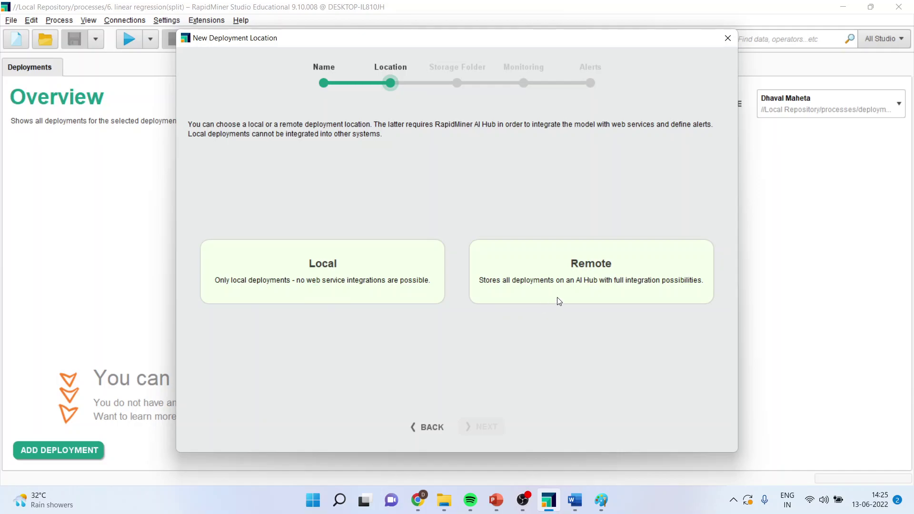
# Bring up the naive bayes PowerPoint deck on its 'Local or Remote' slide.
pyautogui.moveTo(496, 500)
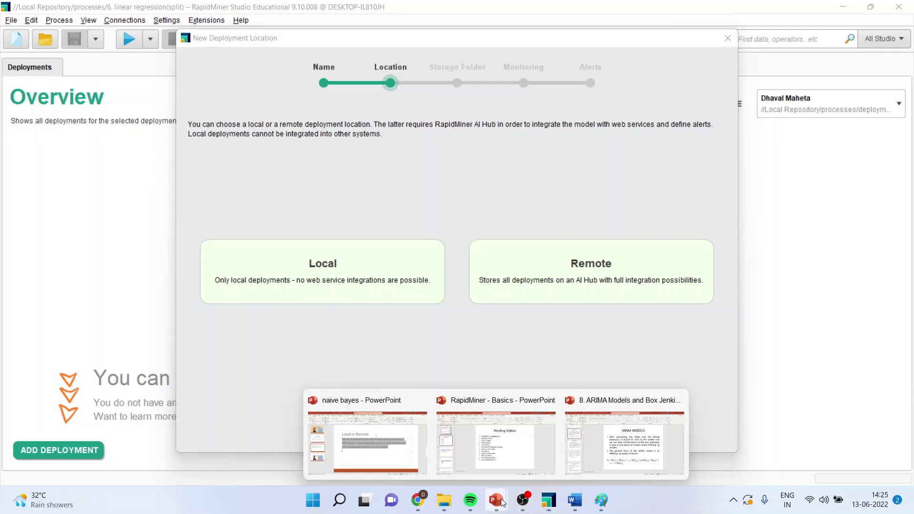
pyautogui.click(410, 463)
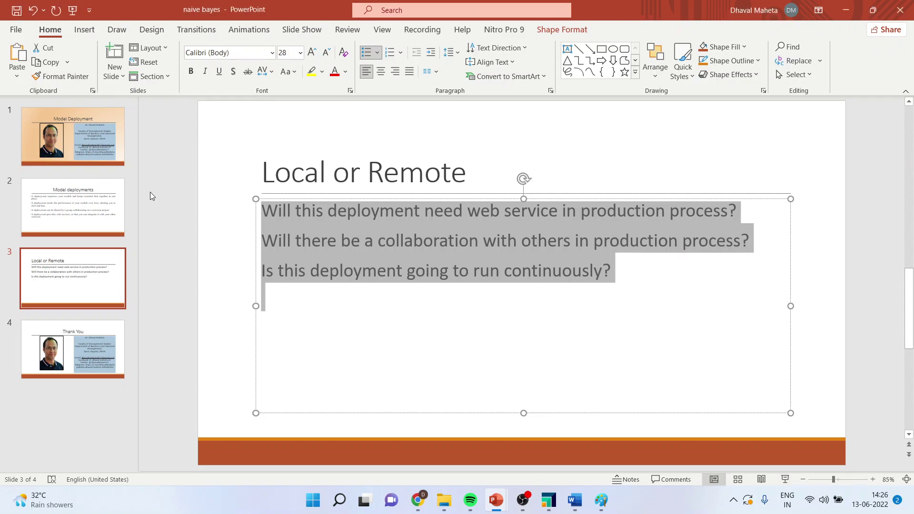
# Back in the wizard, choose a Local deployment location and continue.
pyautogui.moveTo(548, 498)
pyautogui.click(487, 432)
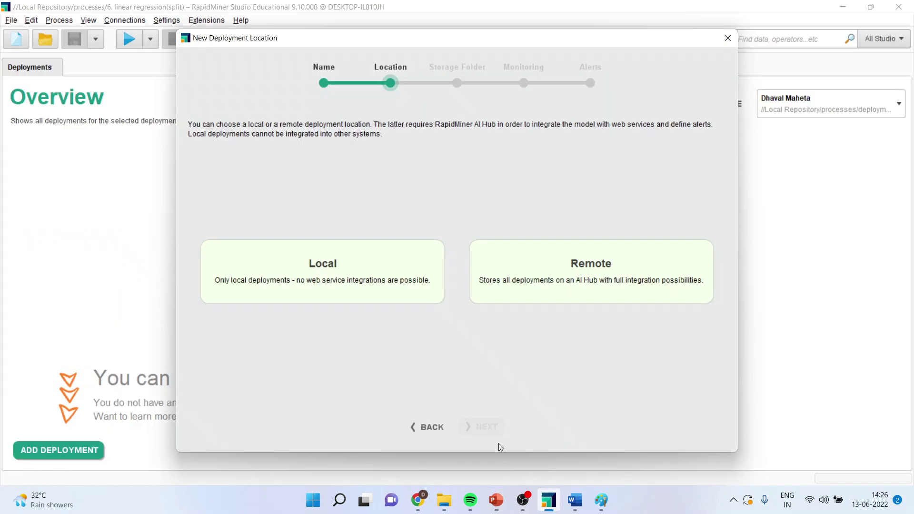
pyautogui.click(319, 278)
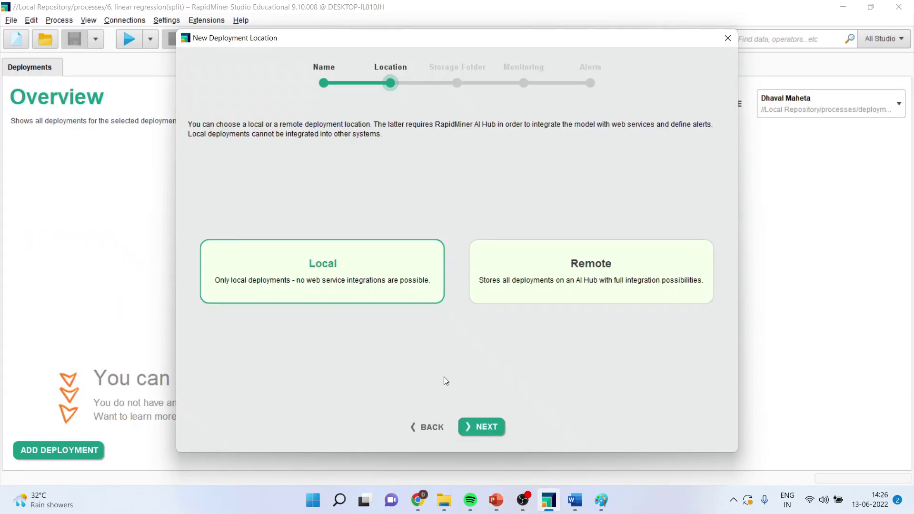
pyautogui.click(485, 428)
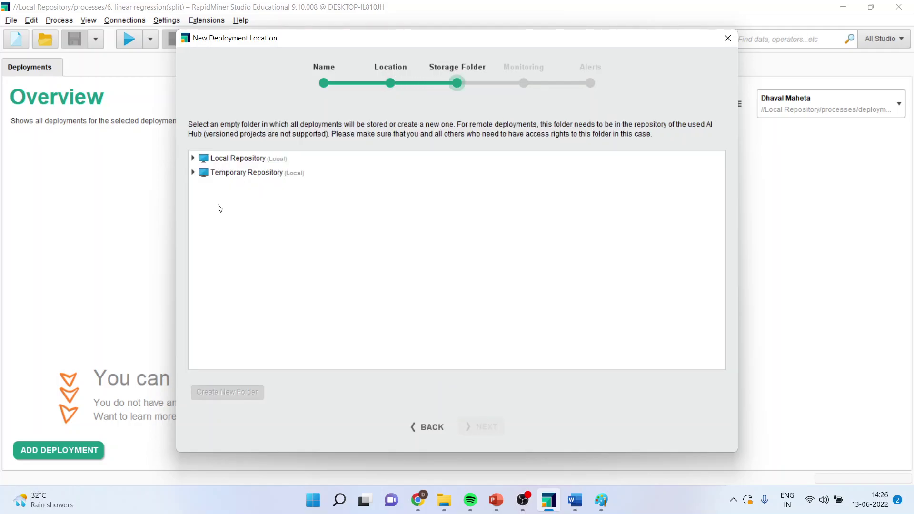
# Create a new empty Deployments folder under Local Repository > processes for storage.
pyautogui.click(194, 159)
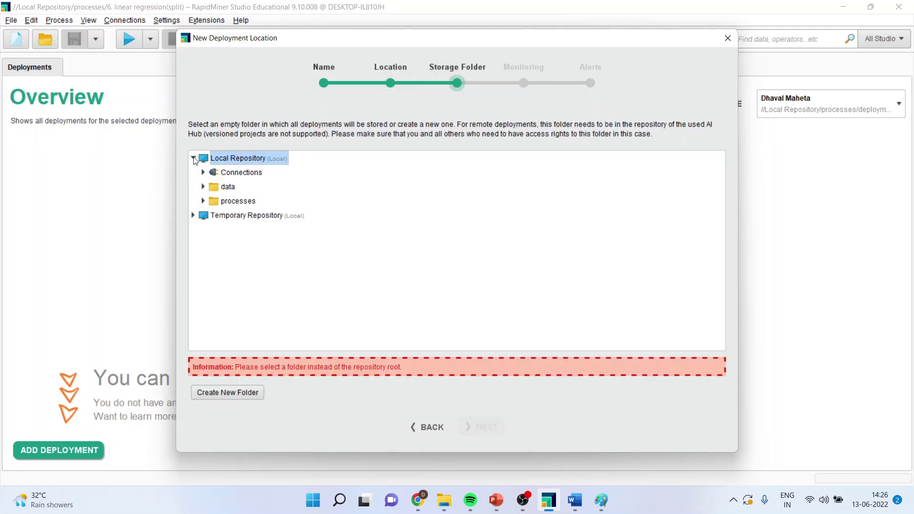
pyautogui.click(204, 206)
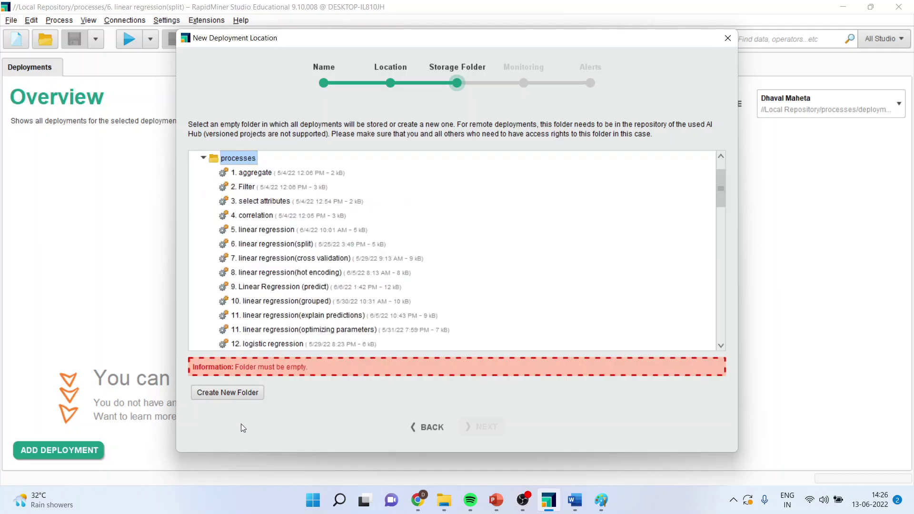
pyautogui.click(237, 393)
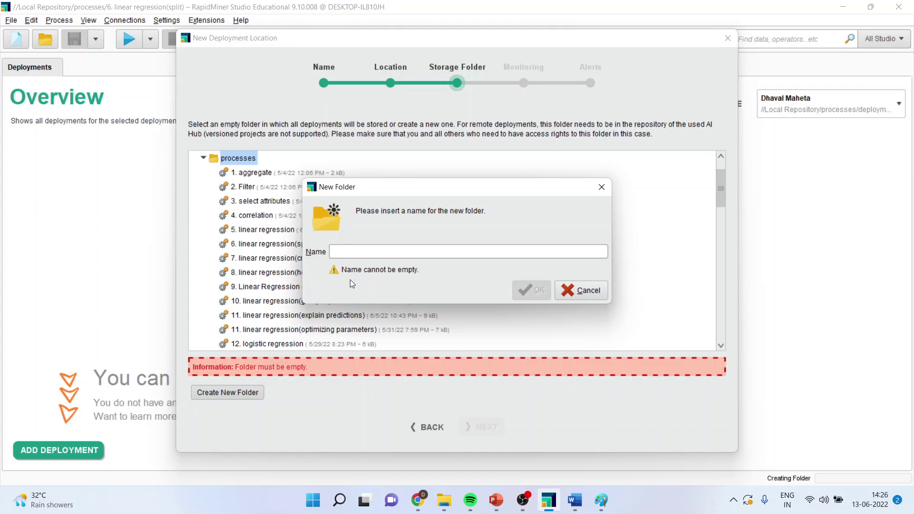
pyautogui.write('Deployments')
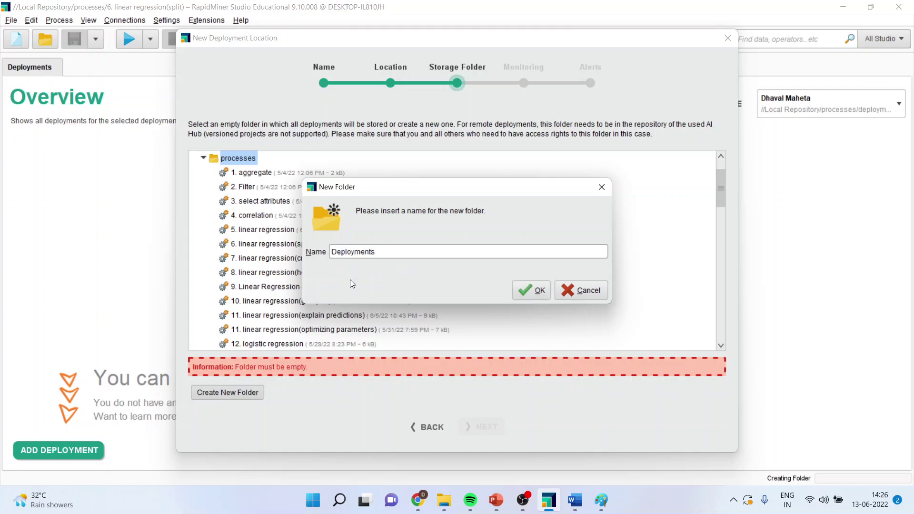
pyautogui.click(518, 290)
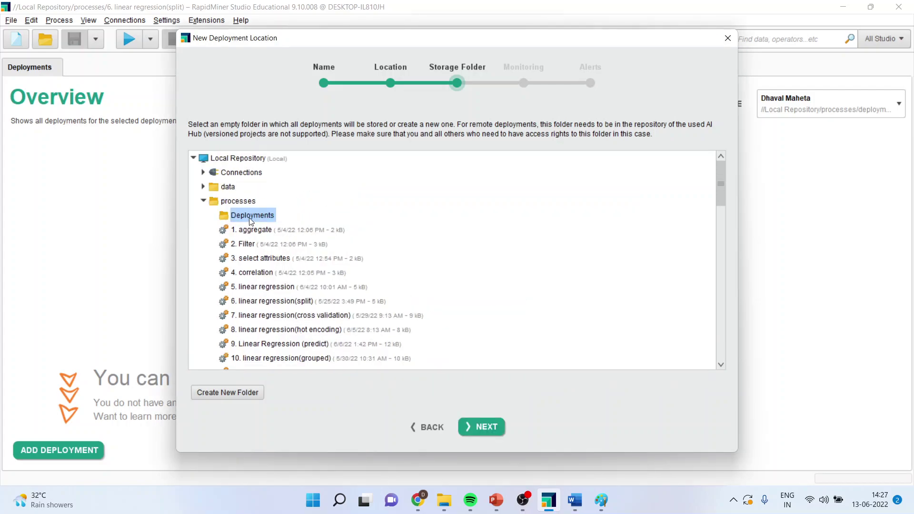
# Leave monitoring deactivated and create the local deployment location.
pyautogui.click(484, 429)
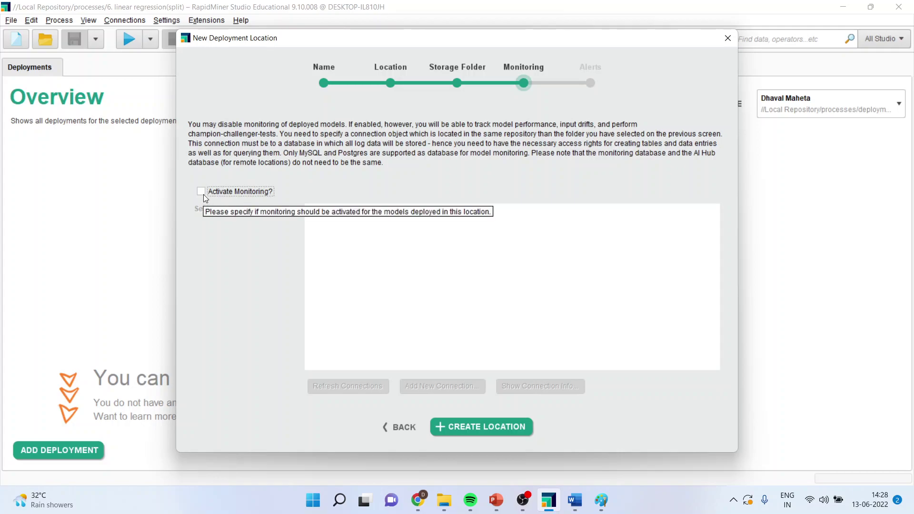
pyautogui.click(496, 428)
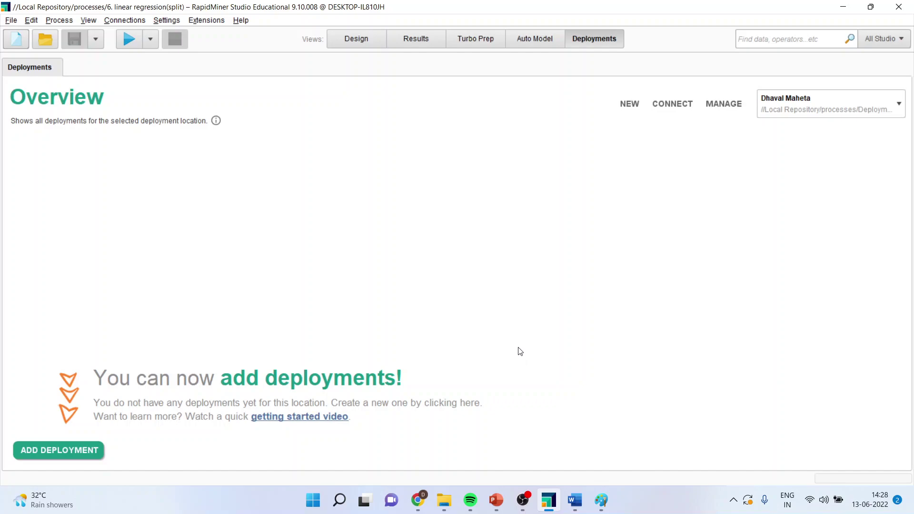
# Add a deployment named Churn with model type Classification.
pyautogui.click(52, 450)
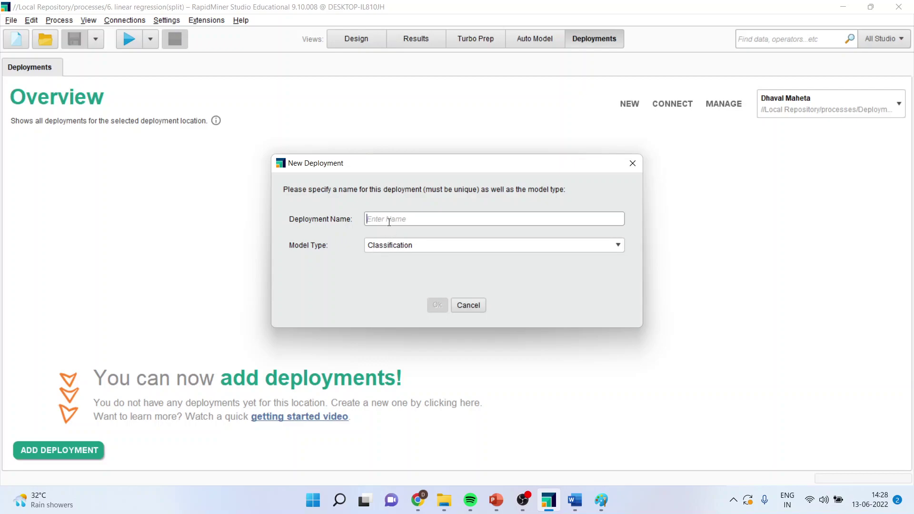
pyautogui.write('Churn')
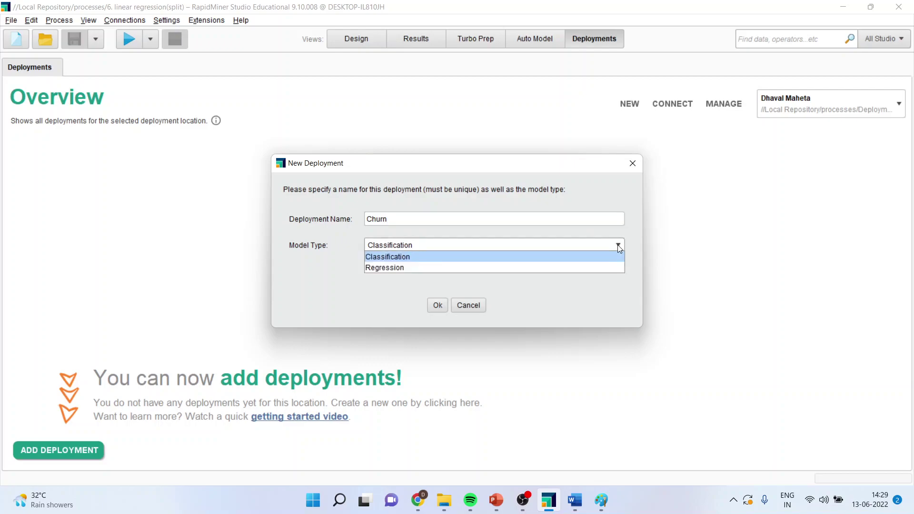
pyautogui.click(433, 256)
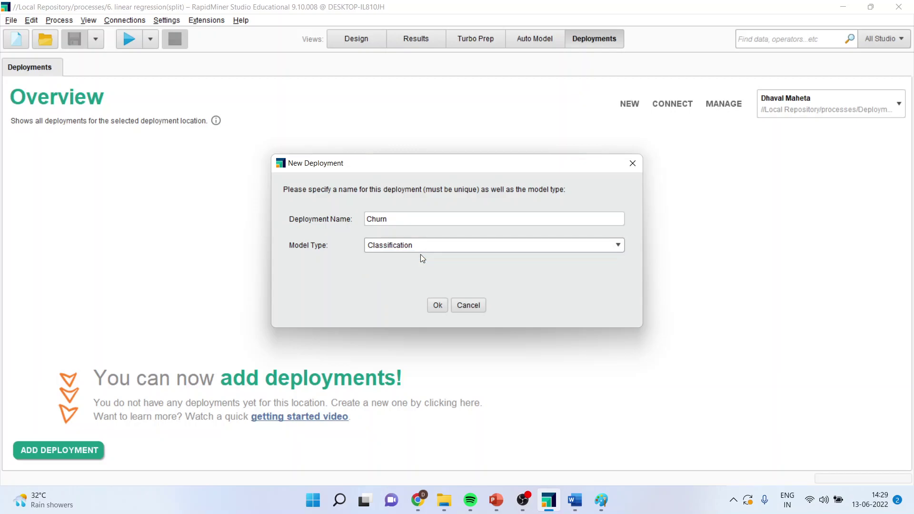
pyautogui.click(437, 305)
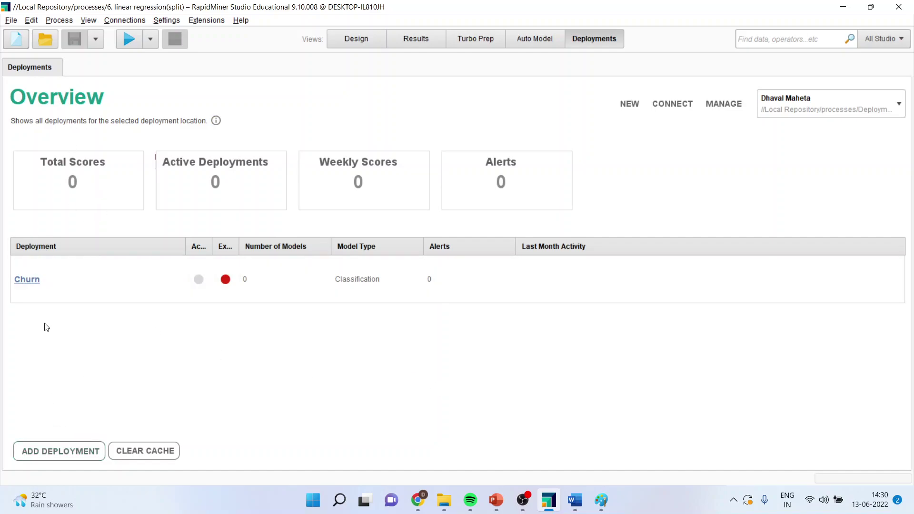
# Start an Auto Model for the Churn deployment predicting the Churn column.
pyautogui.click(32, 280)
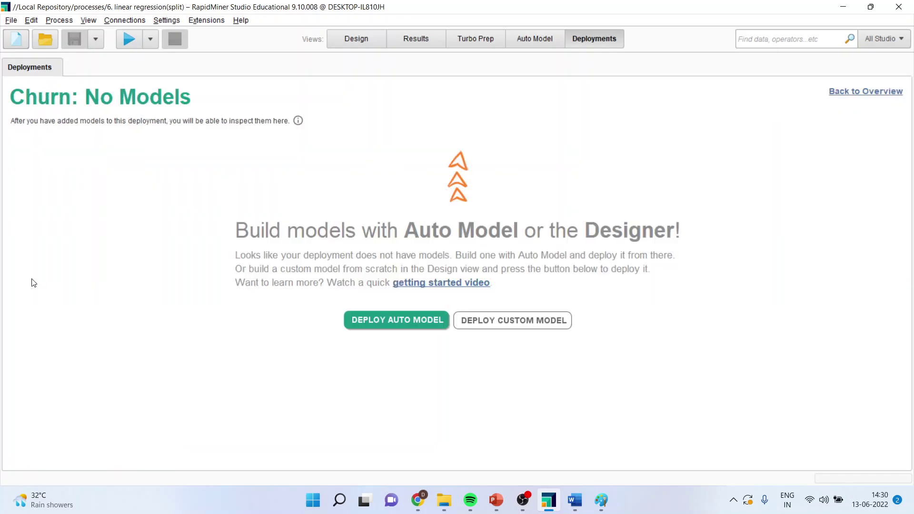
pyautogui.click(390, 328)
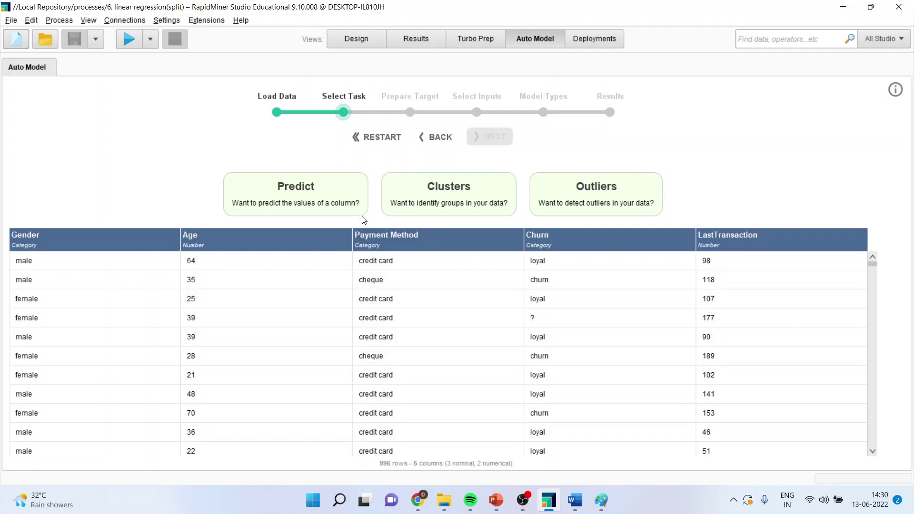
pyautogui.click(325, 204)
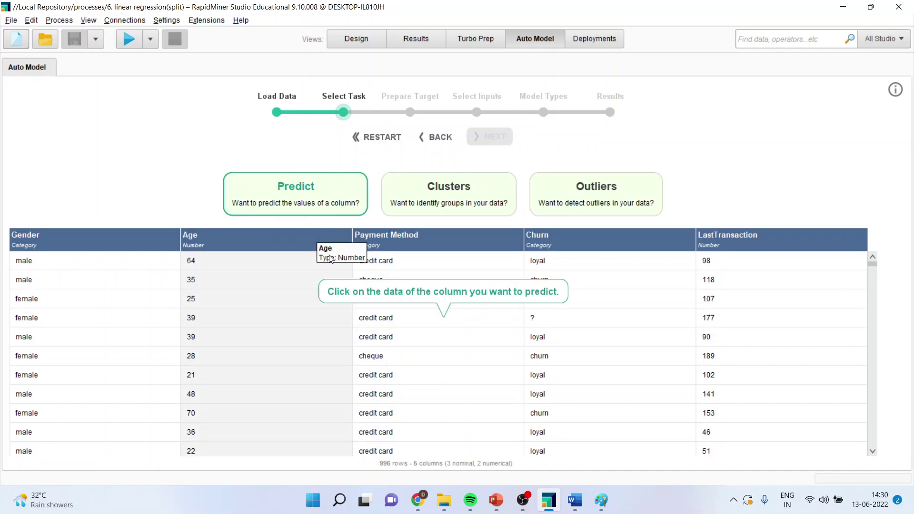
pyautogui.click(565, 245)
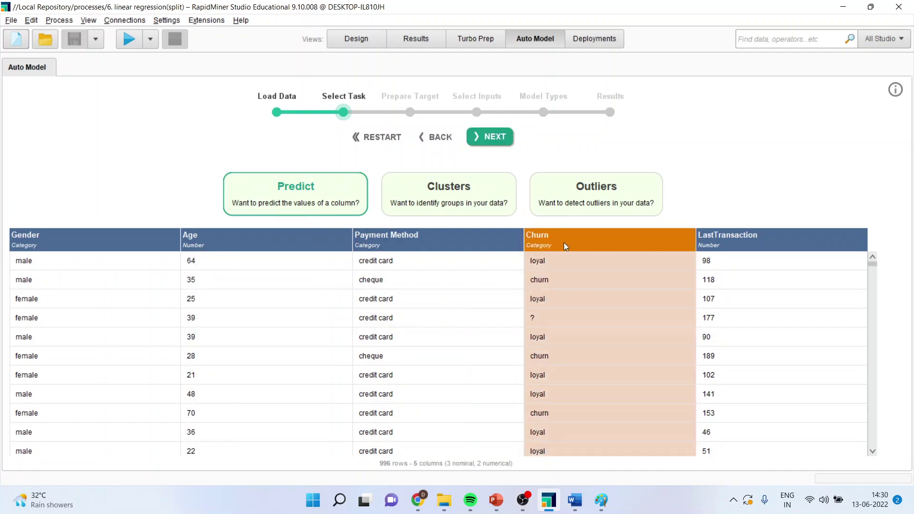
pyautogui.click(489, 139)
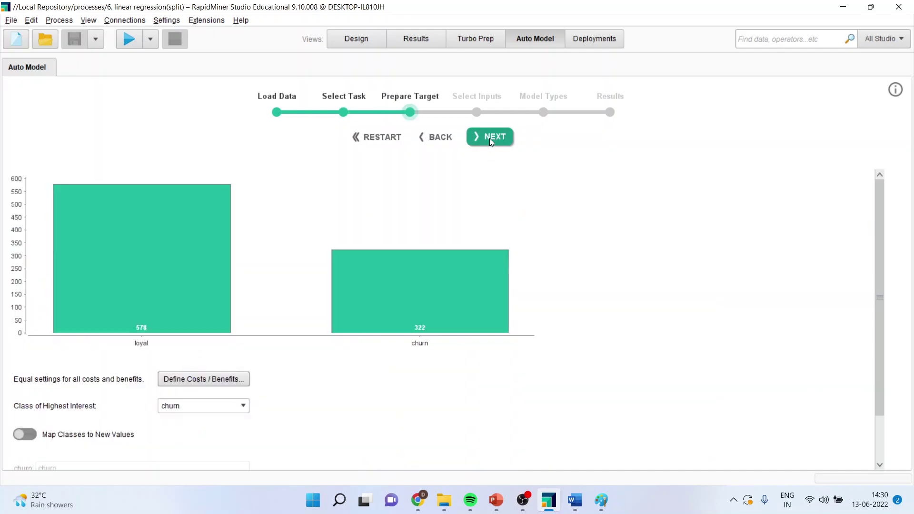
pyautogui.click(490, 139)
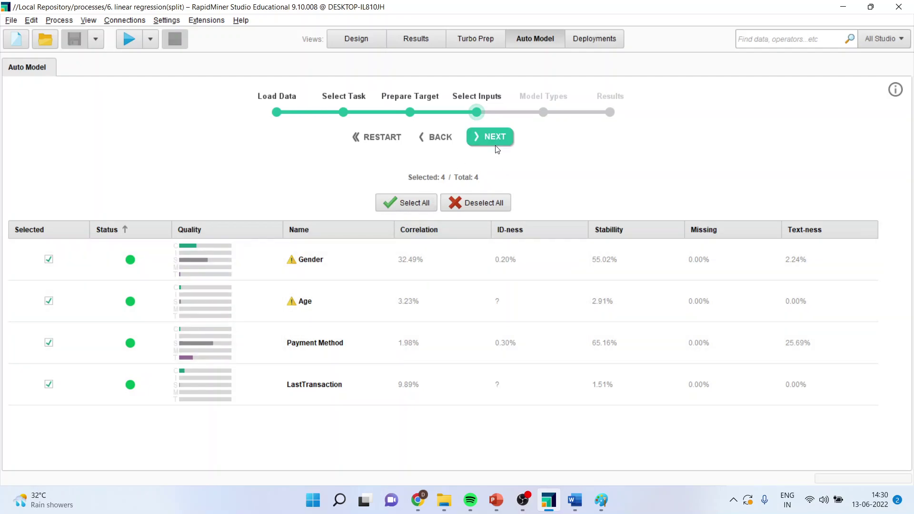
pyautogui.click(494, 139)
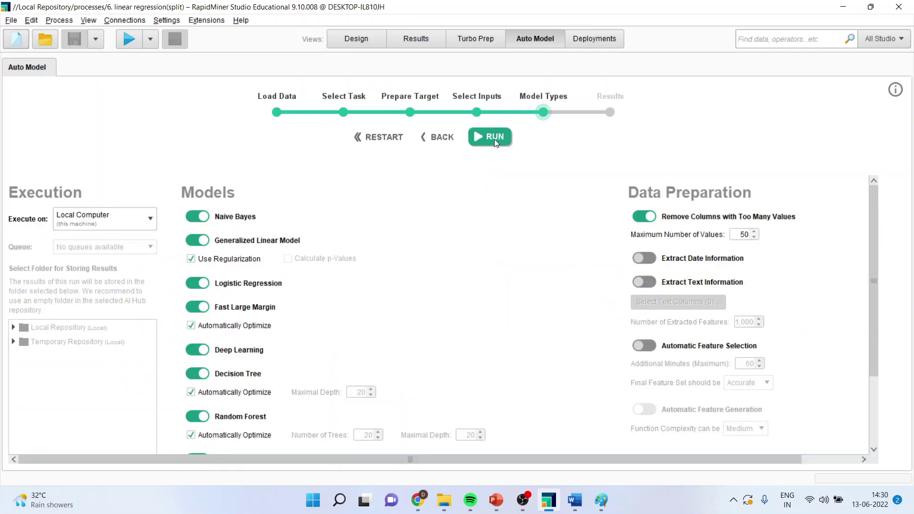
# Exclude every model type except Logistic Regression and Decision Tree, then run Auto Model.
pyautogui.click(194, 243)
pyautogui.click(194, 307)
pyautogui.click(189, 350)
pyautogui.click(194, 375)
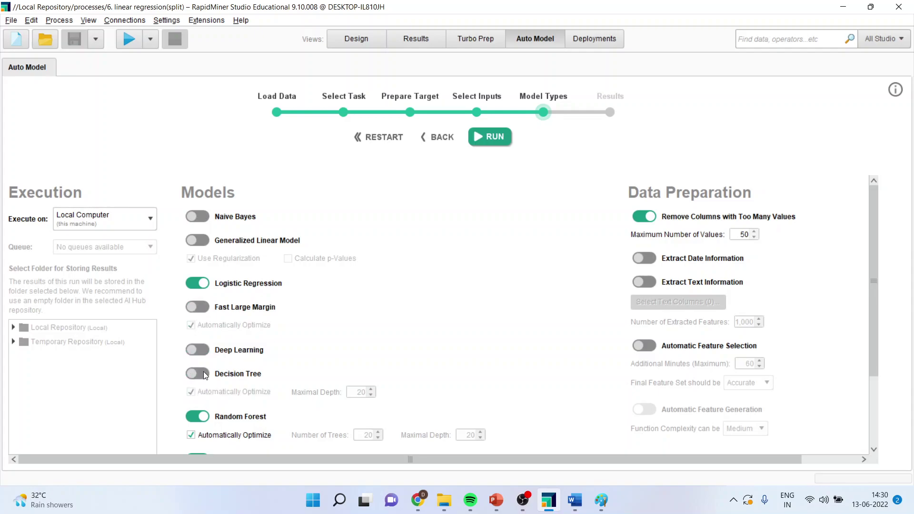
pyautogui.click(205, 375)
pyautogui.click(191, 417)
pyautogui.scroll(-2, 192, 417)
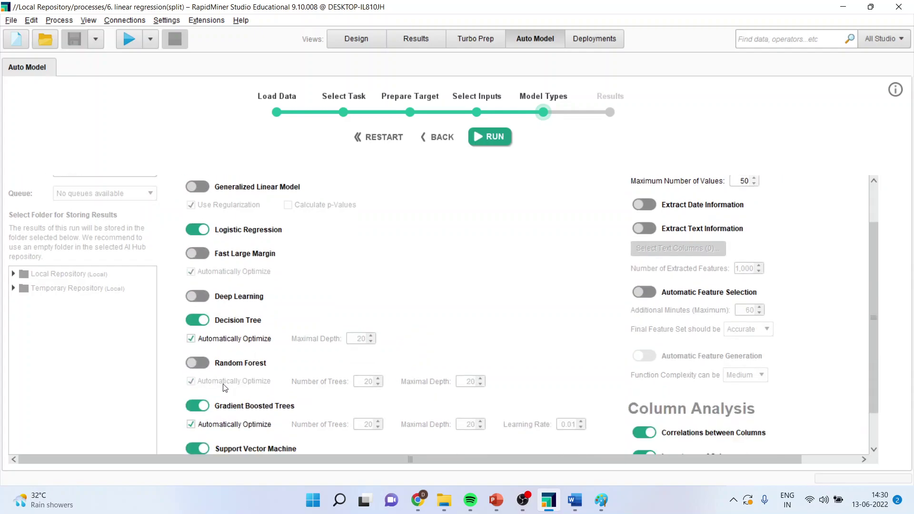
pyautogui.click(196, 406)
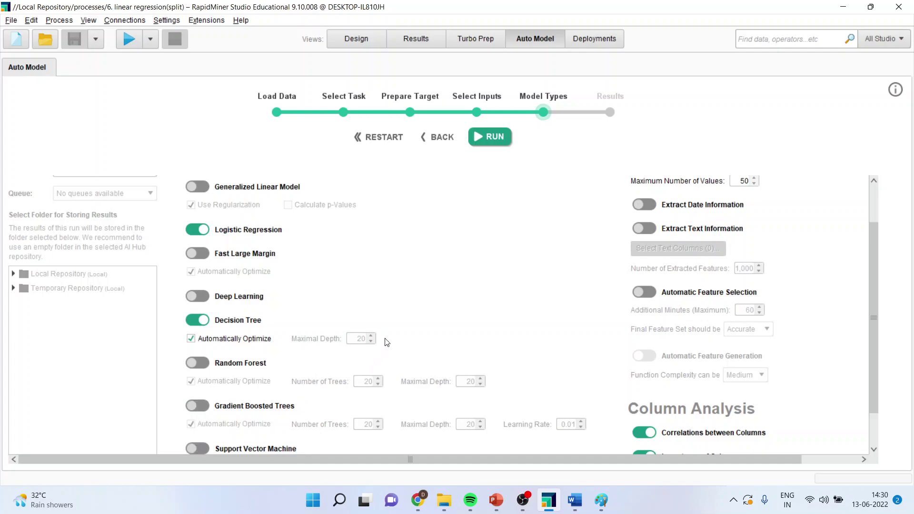
pyautogui.scroll(-2, 395, 324)
pyautogui.scroll(4, 400, 320)
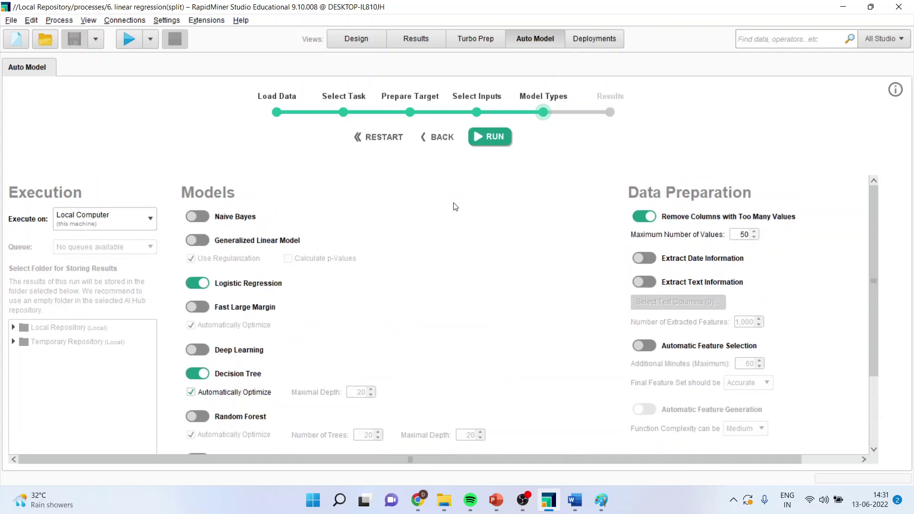
pyautogui.click(484, 136)
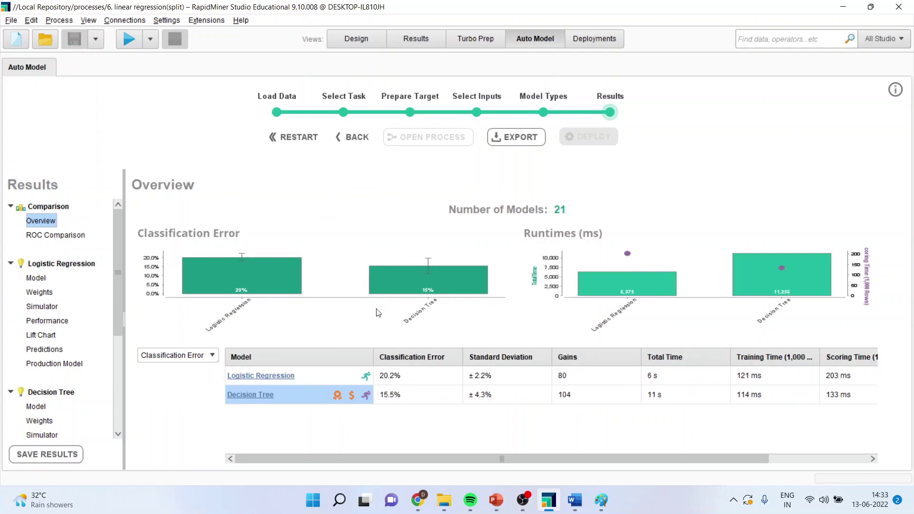
# Compare models by Accuracy and open the Decision Tree's Performance results.
pyautogui.click(212, 356)
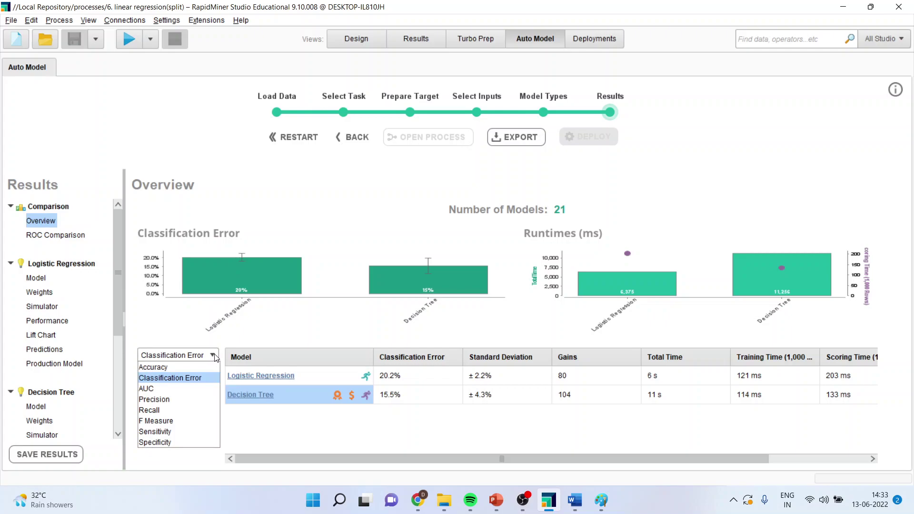
pyautogui.click(193, 365)
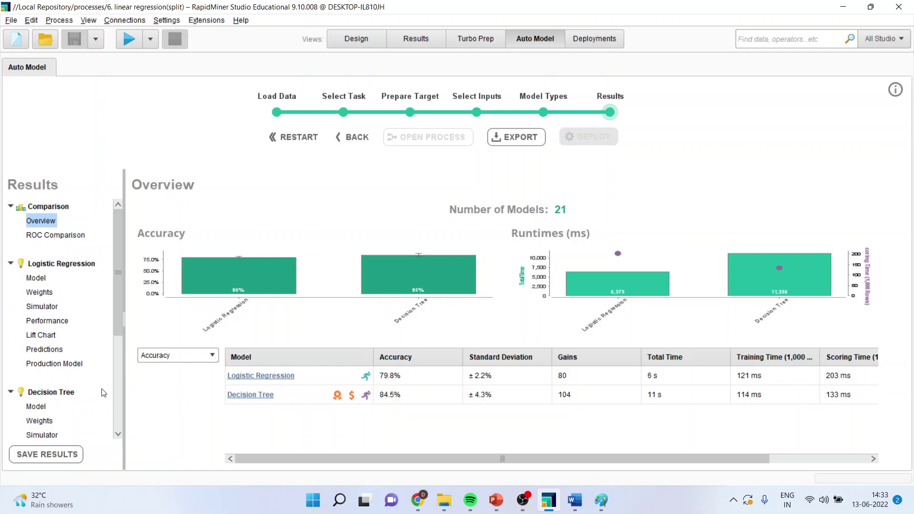
pyautogui.moveTo(119, 326); pyautogui.dragTo(108, 375)
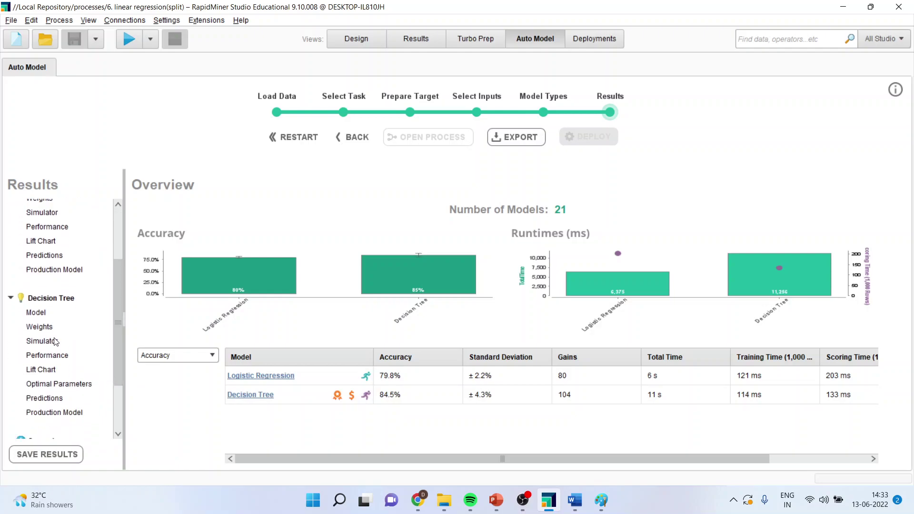
pyautogui.click(49, 356)
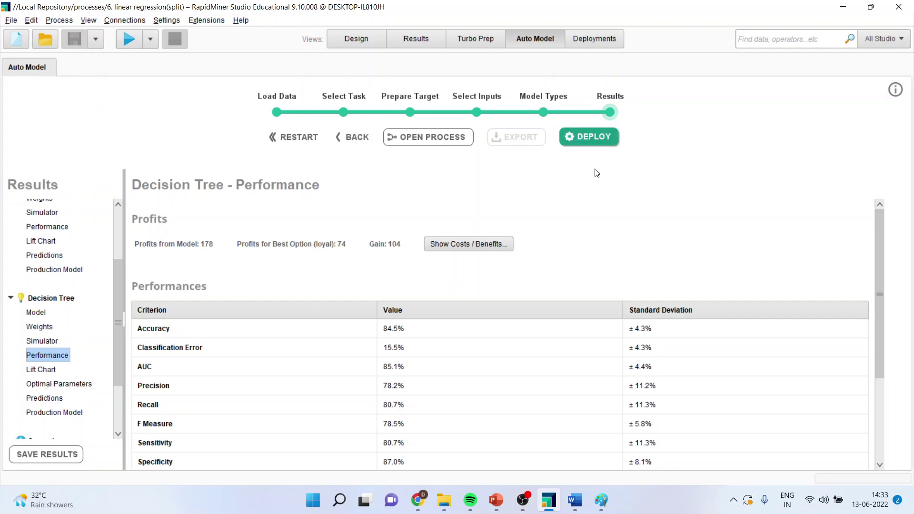
# Deploy the Decision Tree model with the description 'Churn'.
pyautogui.click(590, 135)
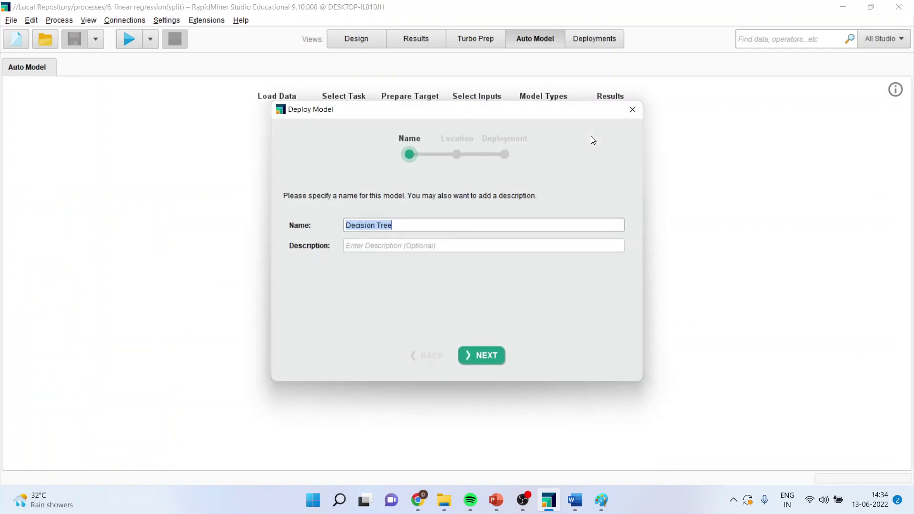
pyautogui.click(414, 247)
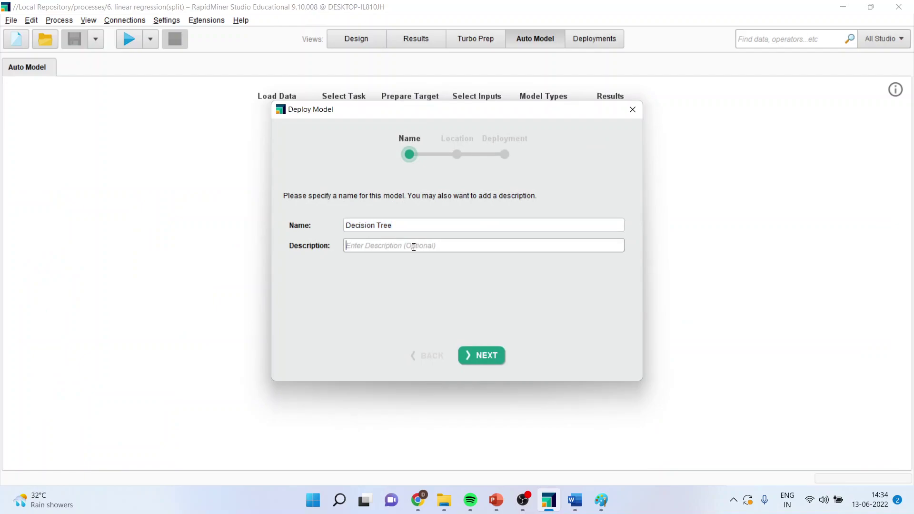
pyautogui.write('Churn')
pyautogui.click(489, 356)
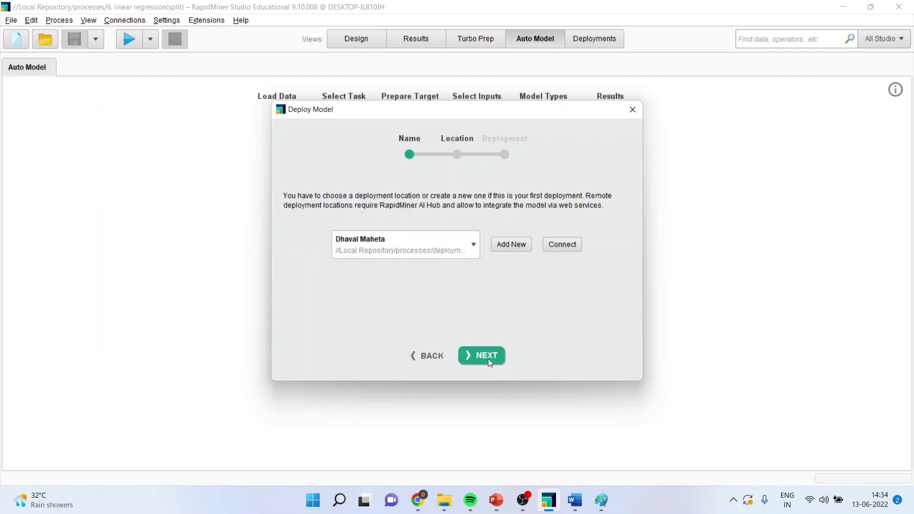
# Keep the current deployment location and add the model to the Churn deployment.
pyautogui.click(474, 249)
pyautogui.click(474, 247)
pyautogui.click(474, 247)
pyautogui.click(474, 247)
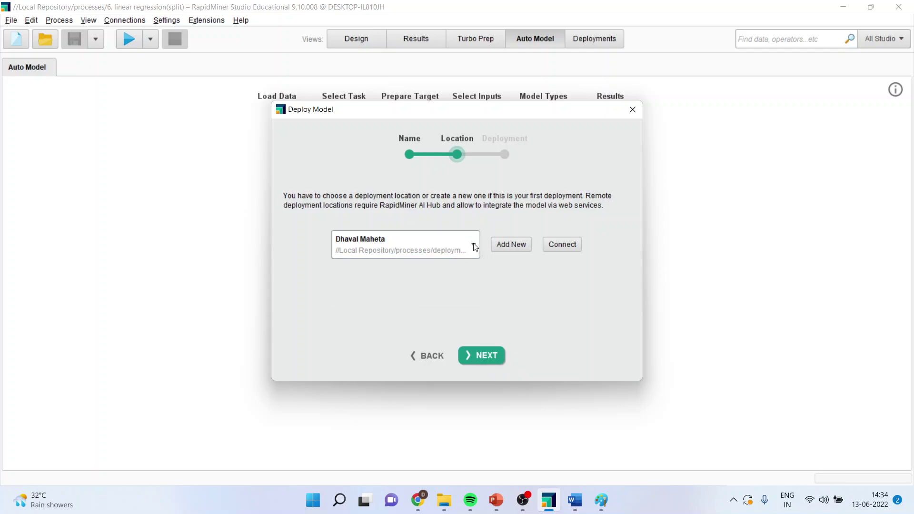
pyautogui.click(492, 355)
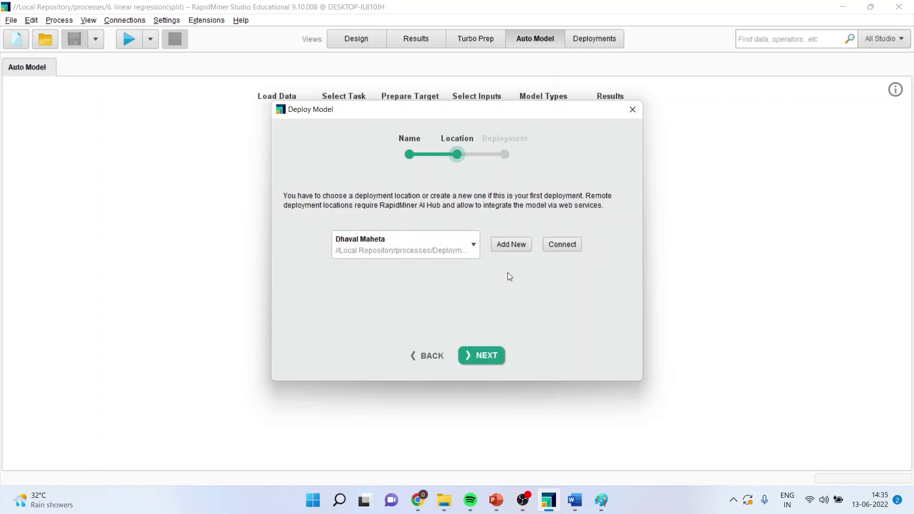
pyautogui.click(476, 247)
pyautogui.click(446, 296)
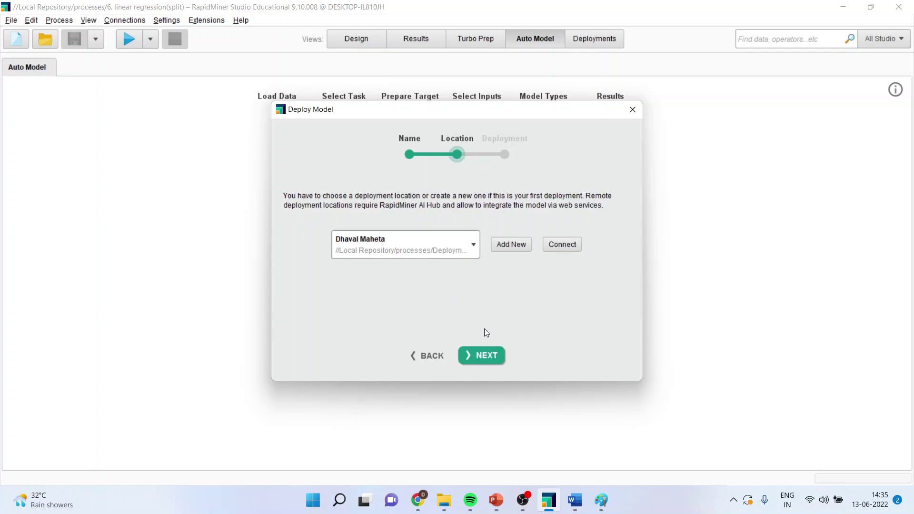
pyautogui.click(487, 354)
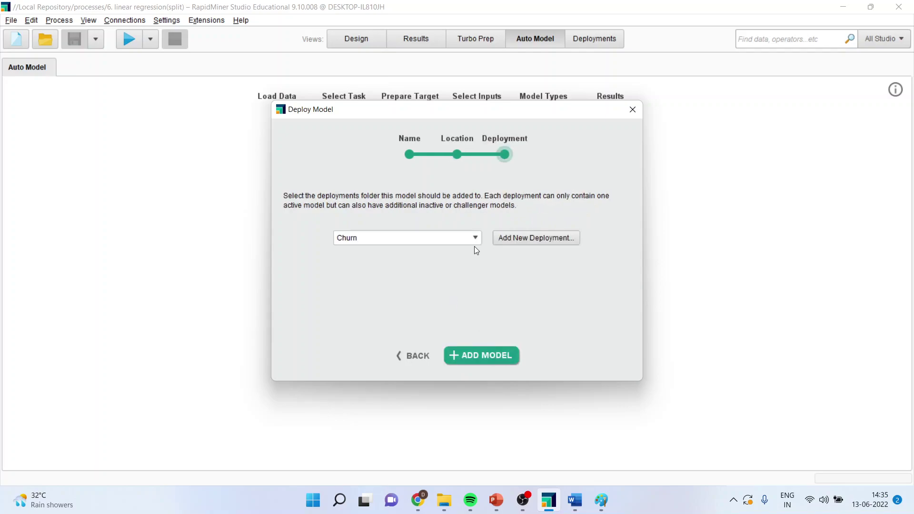
pyautogui.click(482, 355)
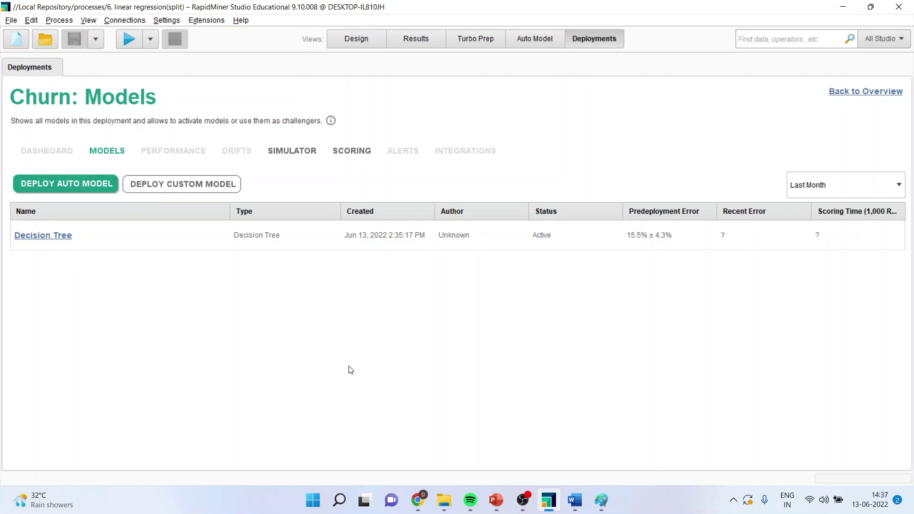
# On the Churn Scoring page, pick Local Repository > data > customer-churn-data to score.
pyautogui.click(358, 153)
pyautogui.click(58, 185)
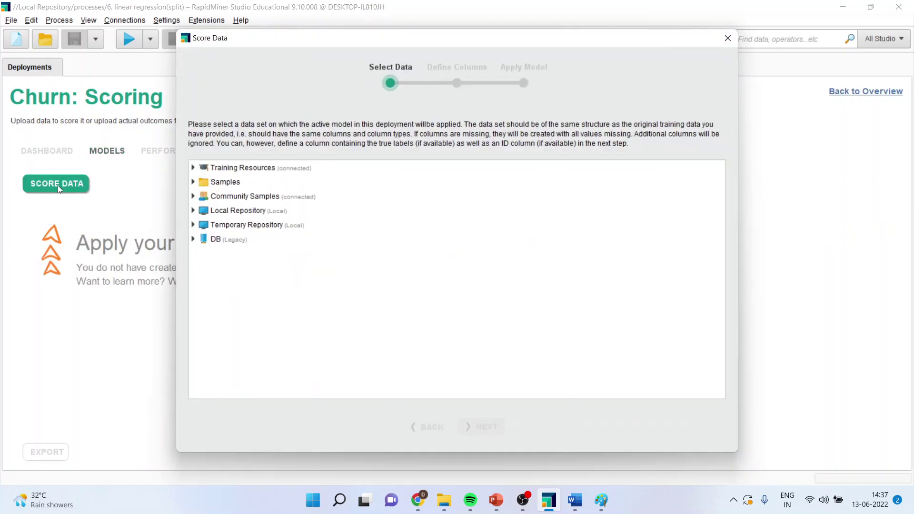
pyautogui.click(193, 211)
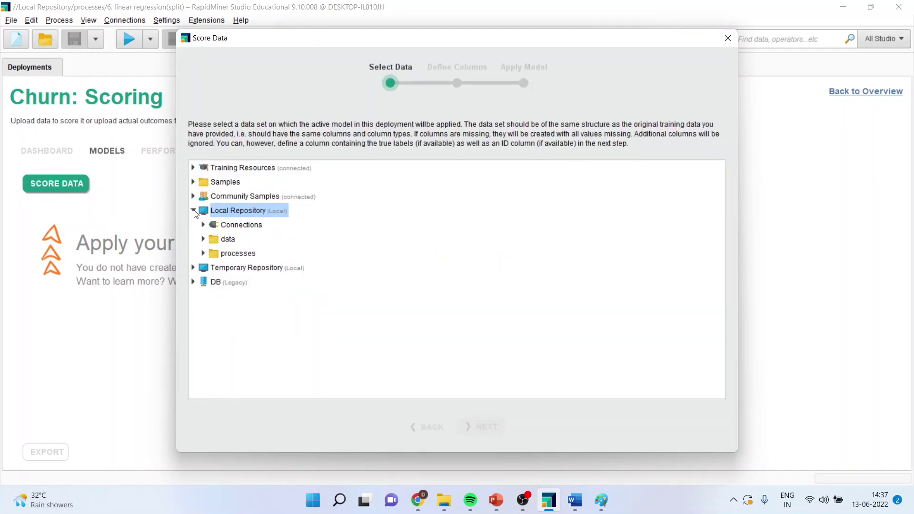
pyautogui.click(203, 253)
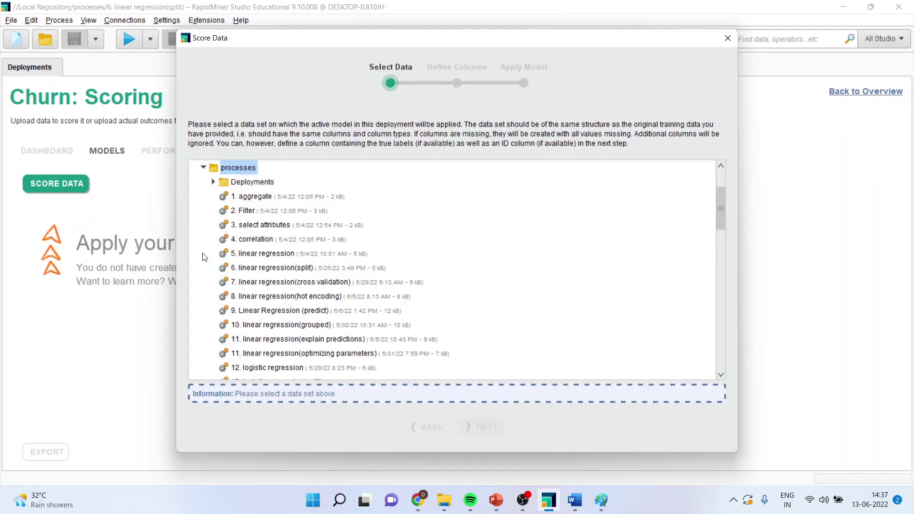
pyautogui.click(213, 182)
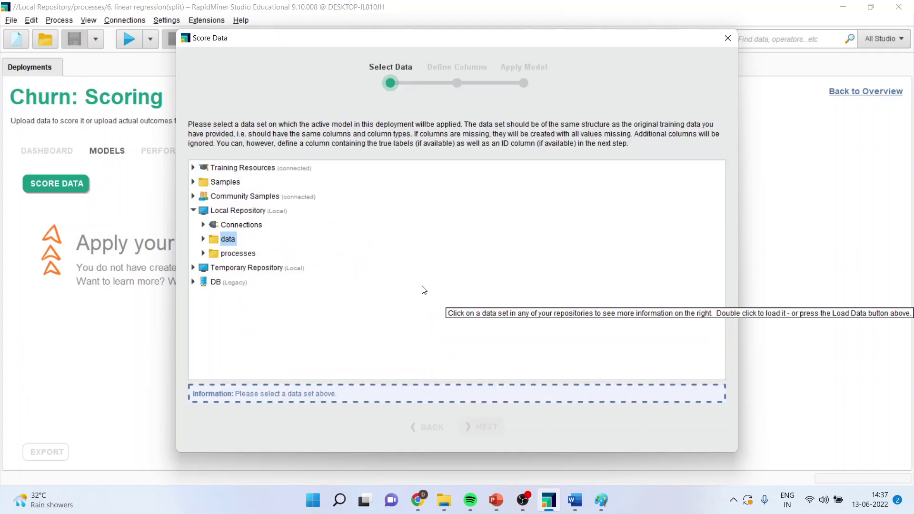
pyautogui.click(203, 239)
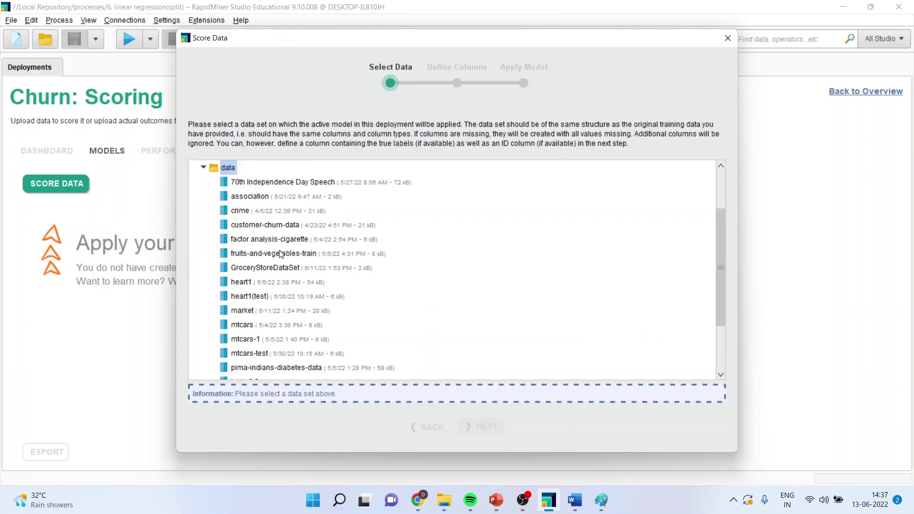
pyautogui.click(275, 227)
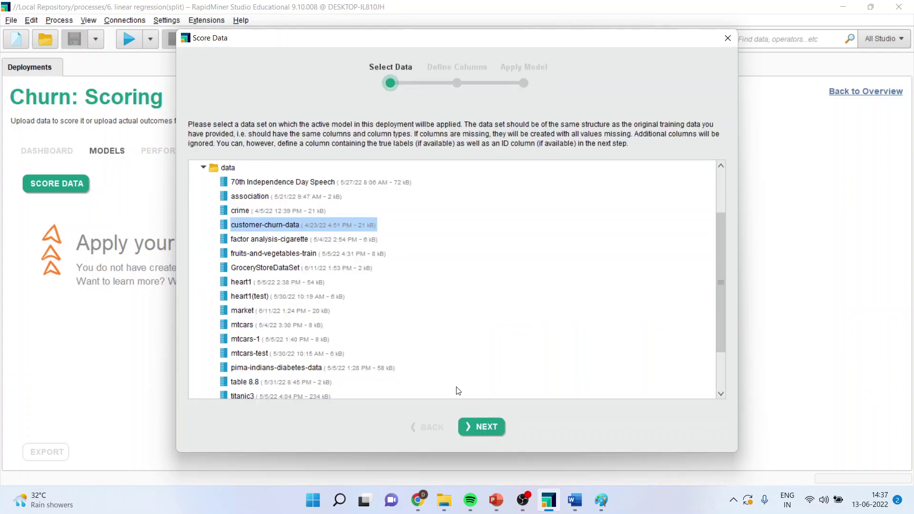
# Score customer-churn-data with the active Decision Tree model.
pyautogui.click(483, 430)
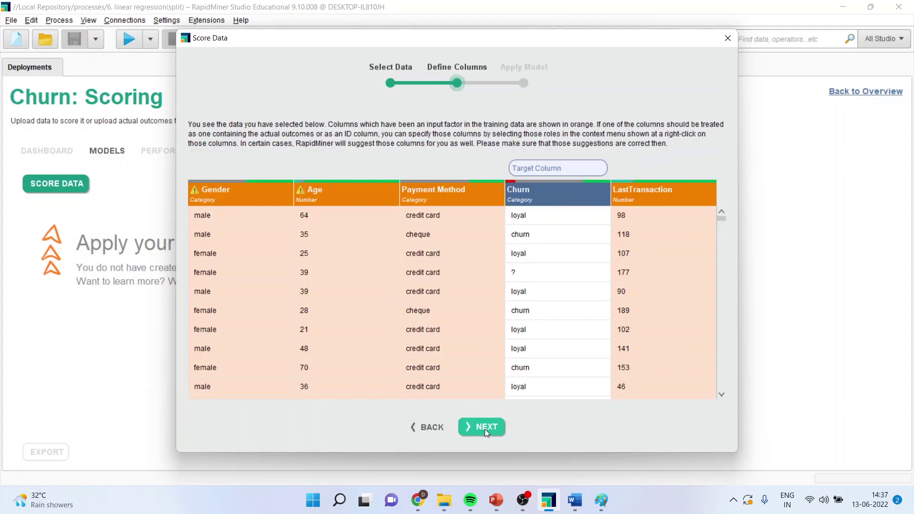
pyautogui.click(486, 427)
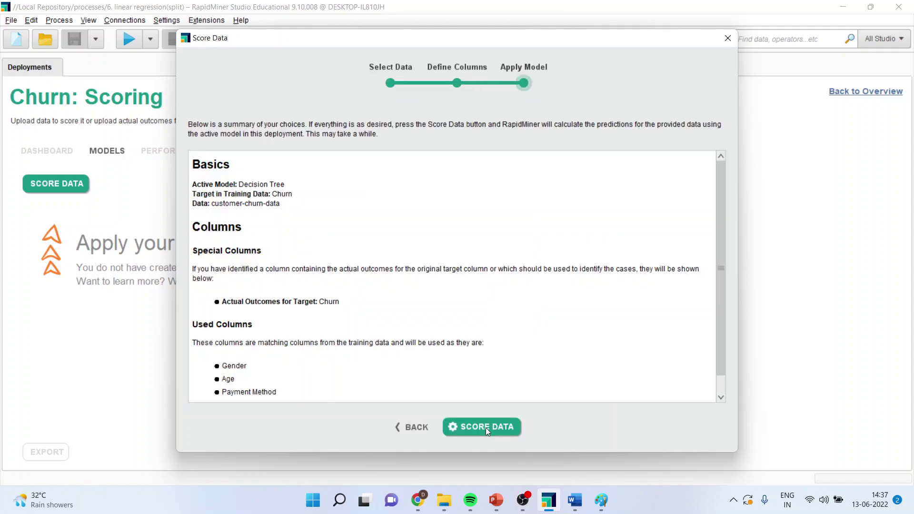
pyautogui.click(486, 427)
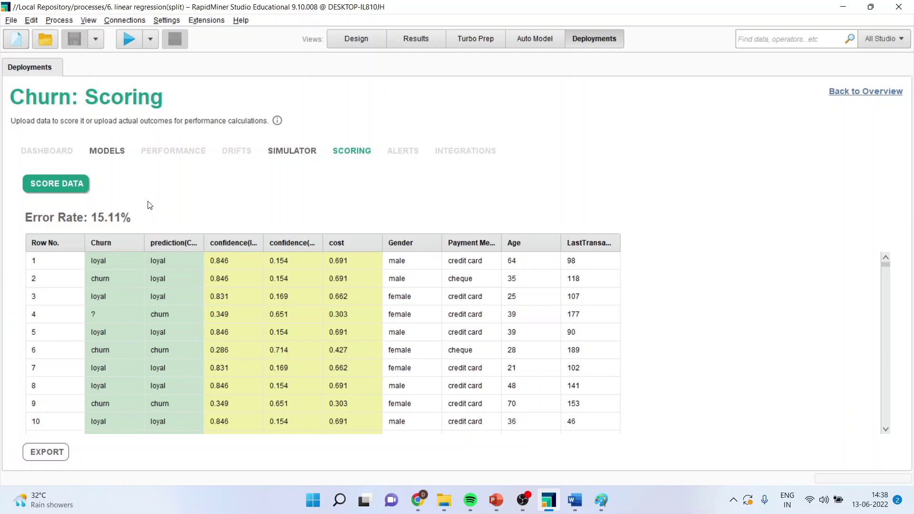
# Leave the Churn scoring results via MODELS, keeping them once, then discarding them.
pyautogui.click(116, 152)
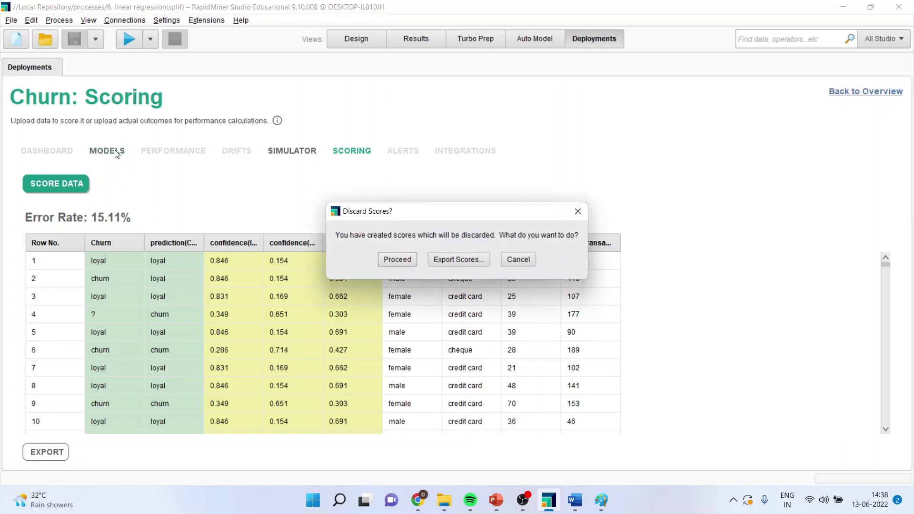
pyautogui.click(521, 260)
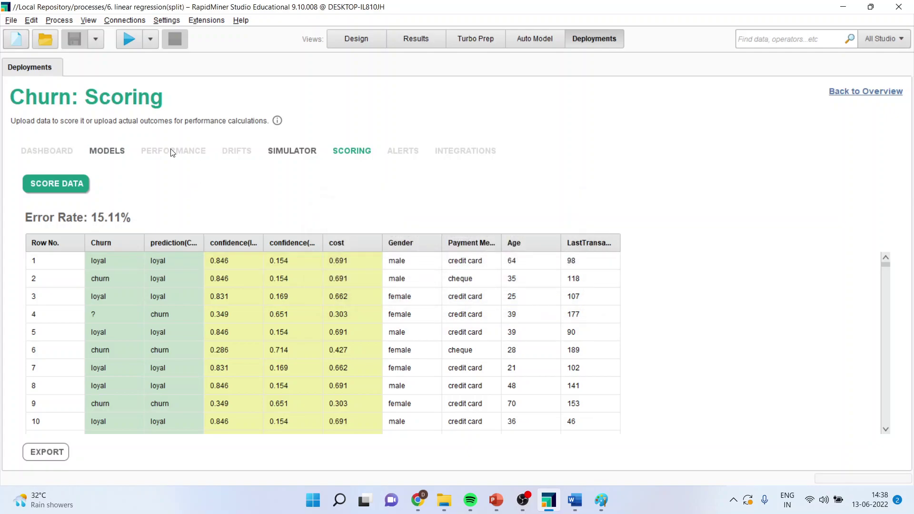
pyautogui.click(110, 152)
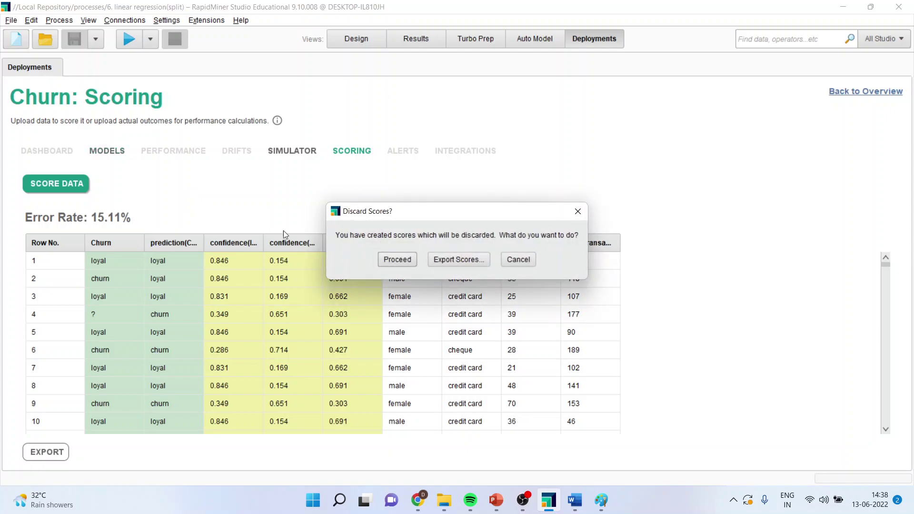
pyautogui.click(399, 260)
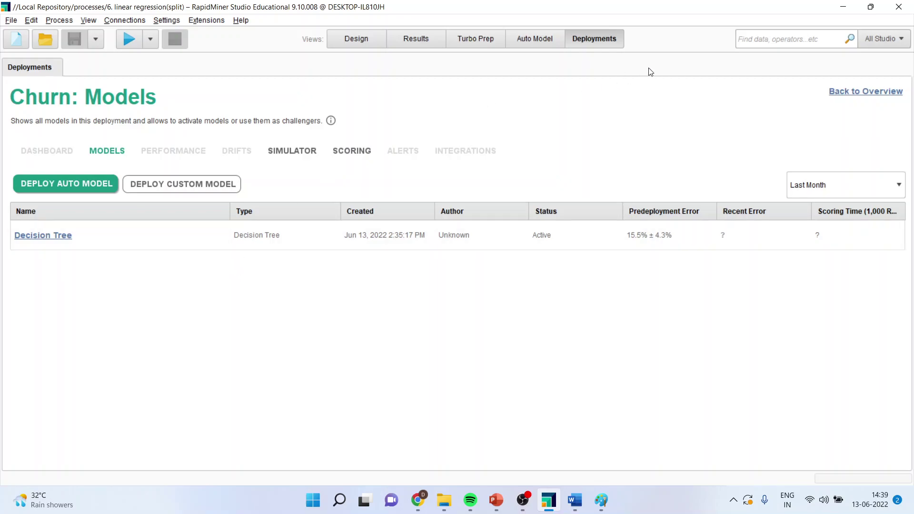
# Switch to the naive bayes PowerPoint deck on its final Thank You slide.
pyautogui.moveTo(497, 500)
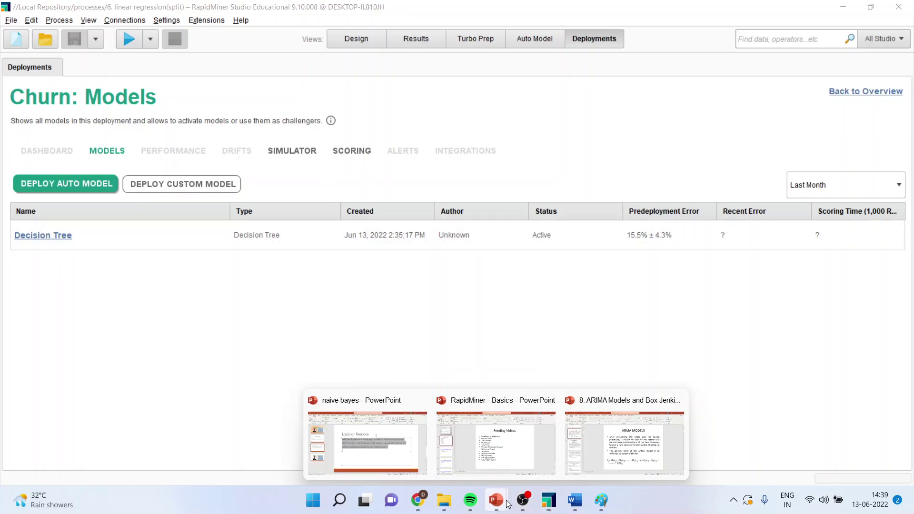
pyautogui.click(398, 473)
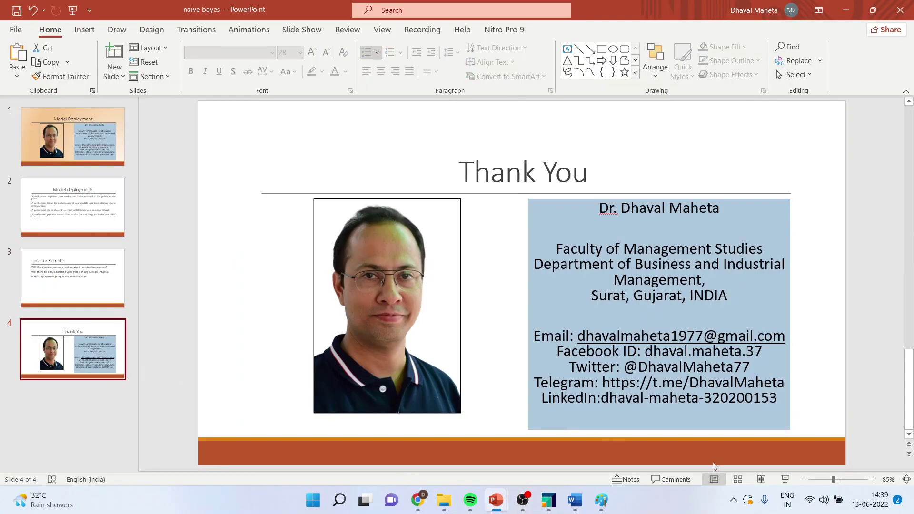